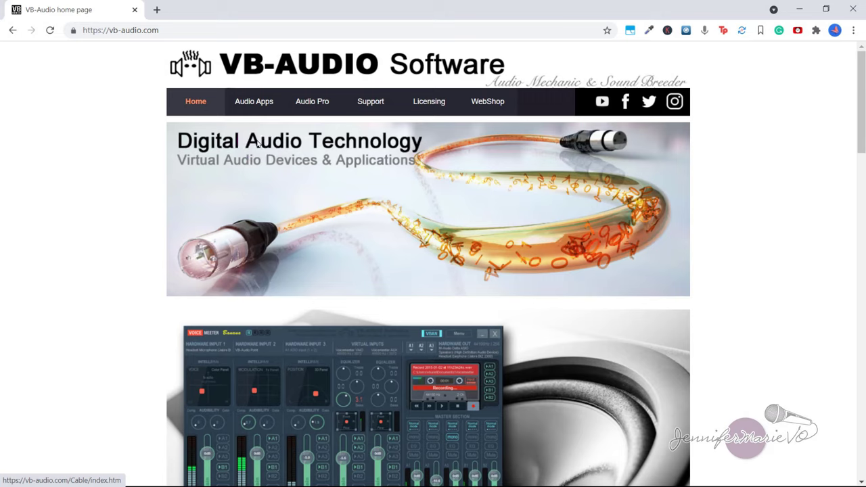
- Download the Windows VBCABLE_Driver_Pack43.zip from VB-Audio's Virtual Audio Cable page
left_click(269, 110)
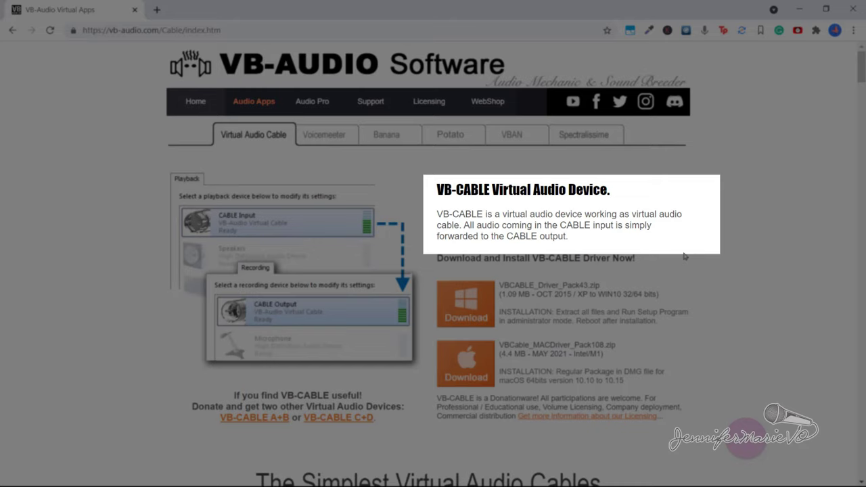
left_click(679, 253)
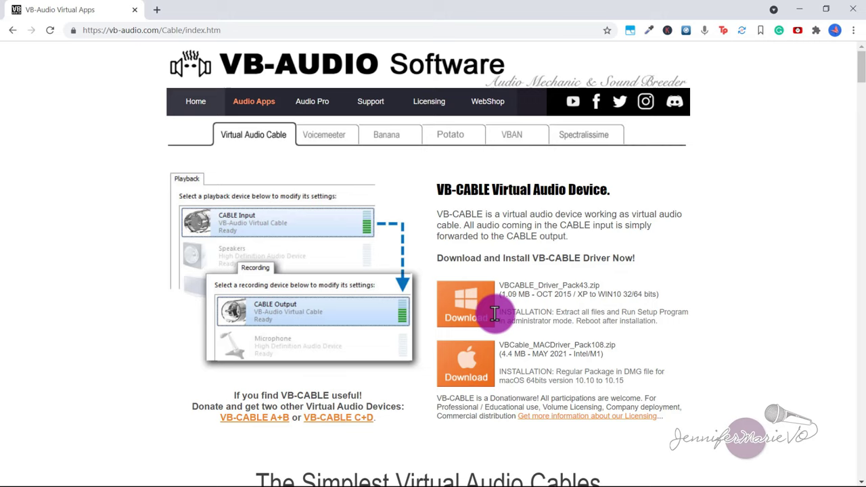
left_click(473, 316)
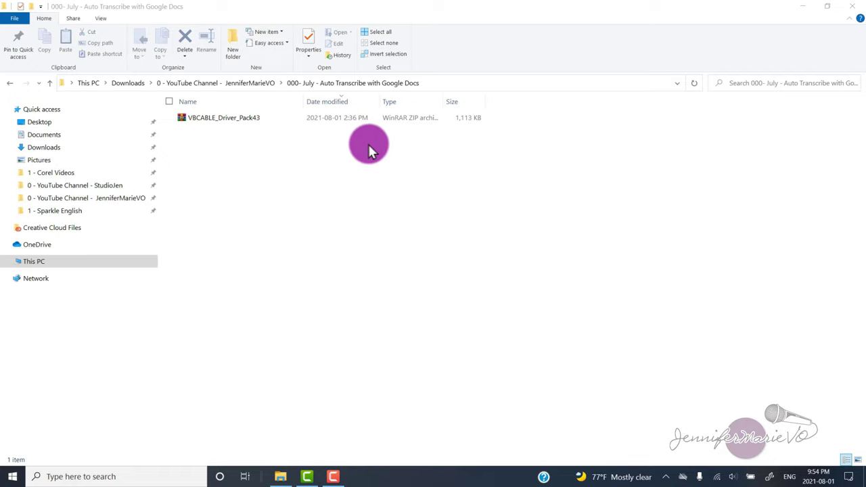
- Extract the VBCABLE_Driver_Pack43 zip to its default destination folder
left_click(246, 124)
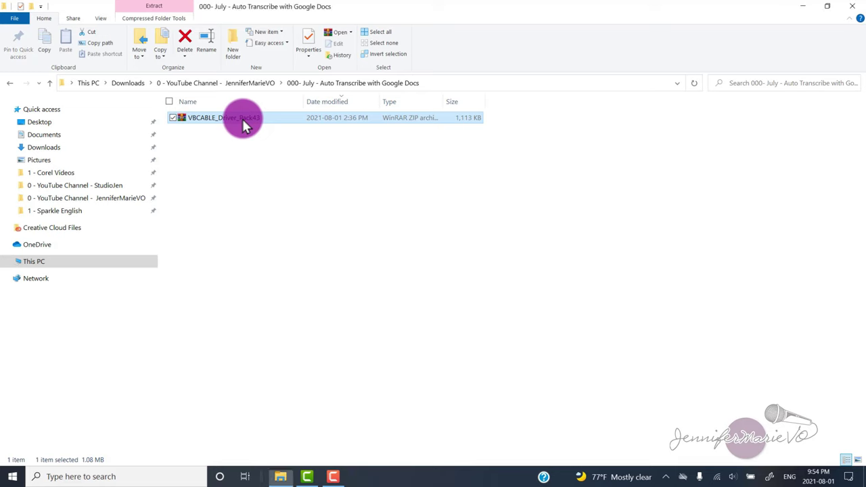
right_click(246, 123)
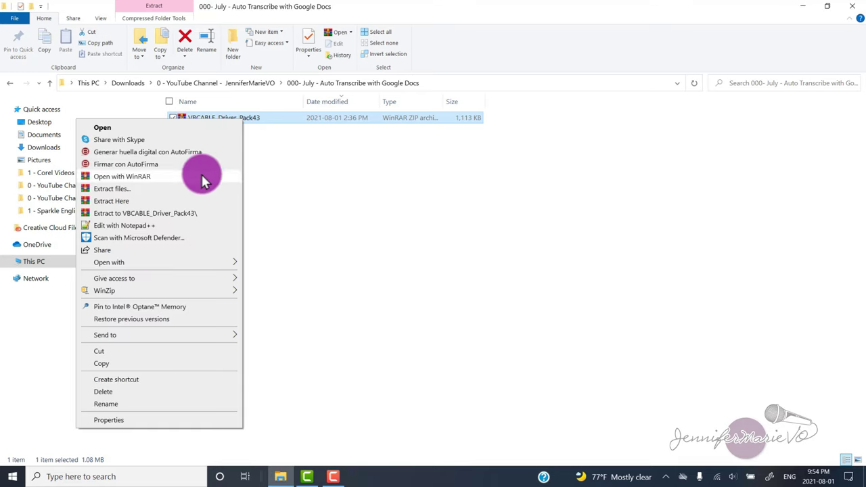
left_click(140, 191)
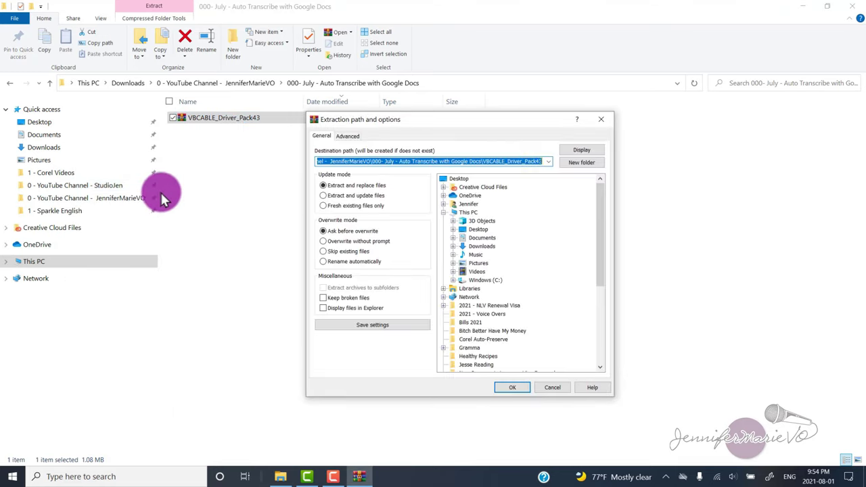
left_click(512, 388)
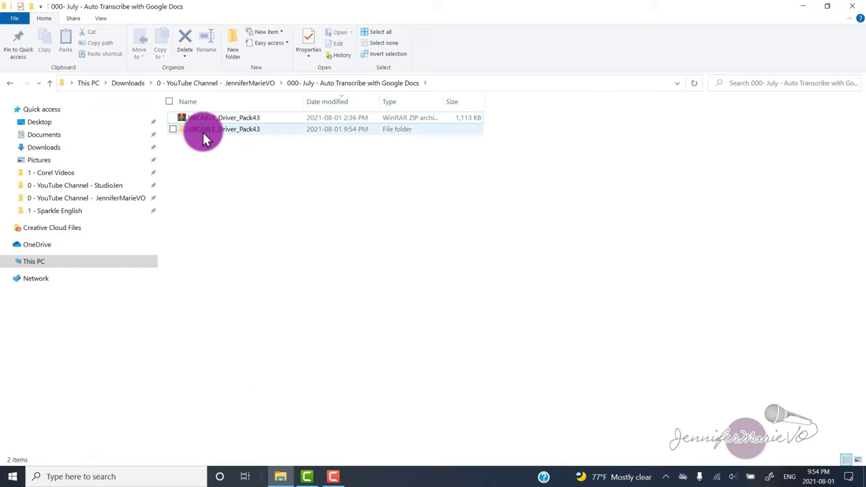
- Open the extracted folder and bring up the options for VBCABLE_Setup_x64
double_click(249, 131)
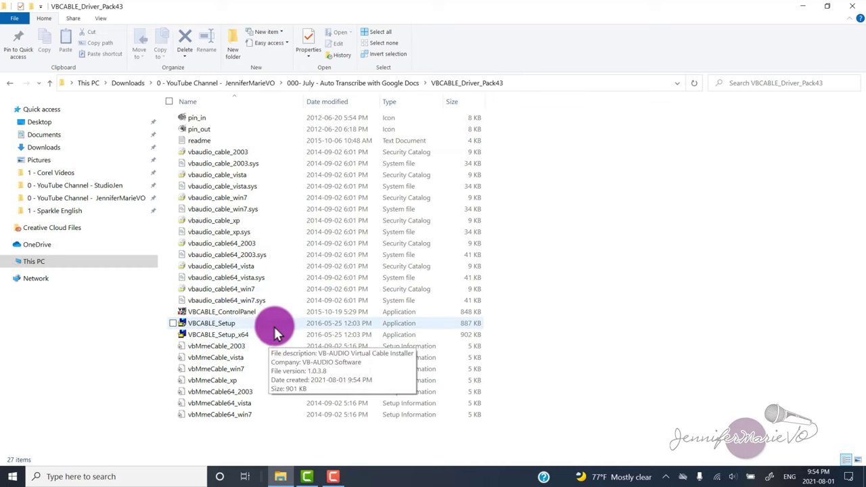
double_click(255, 338)
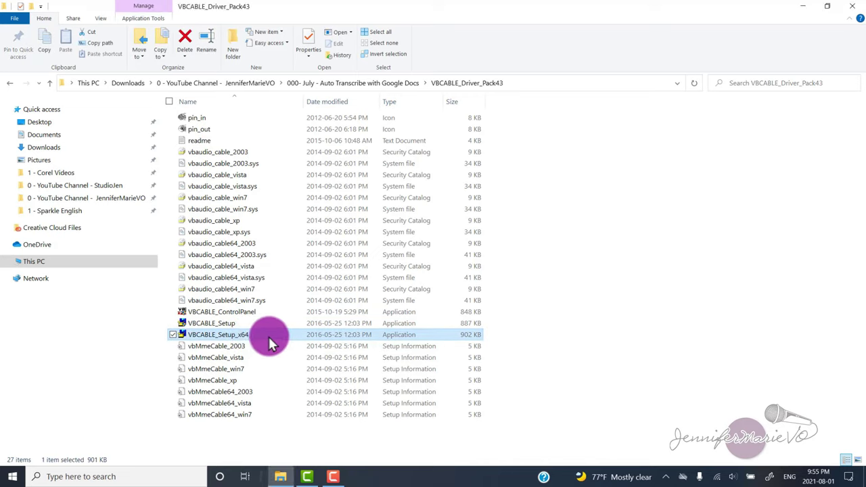
right_click(270, 342)
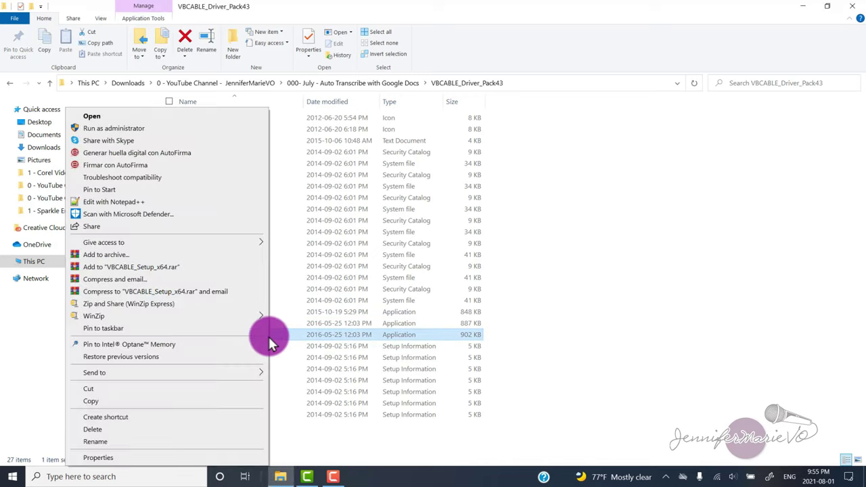
- Run VBCABLE_Setup_x64 as administrator, install the driver, approve it, and dismiss the completion message
left_click(175, 128)
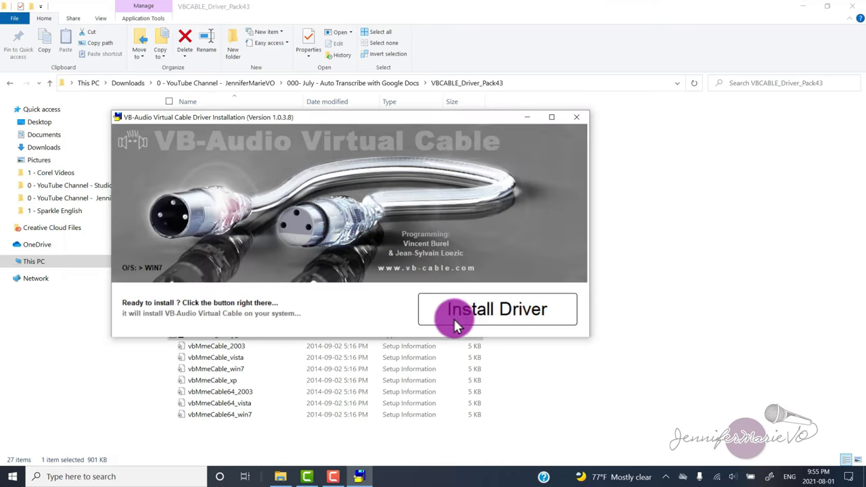
left_click(531, 317)
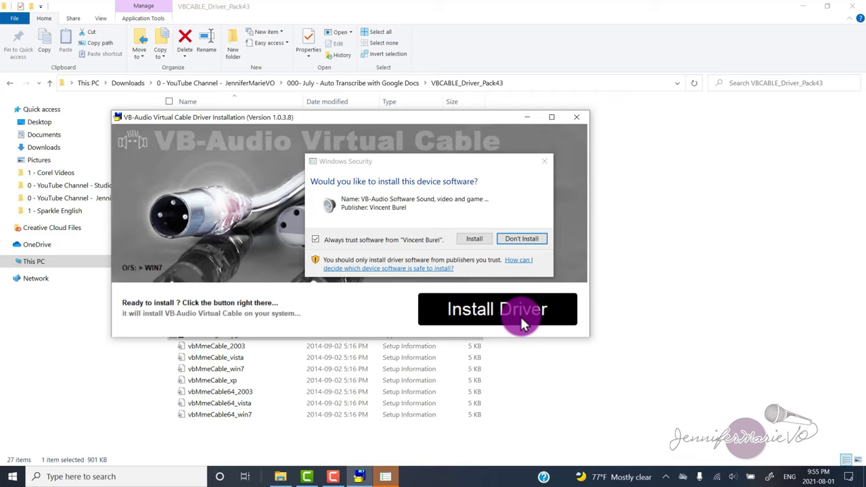
left_click(476, 240)
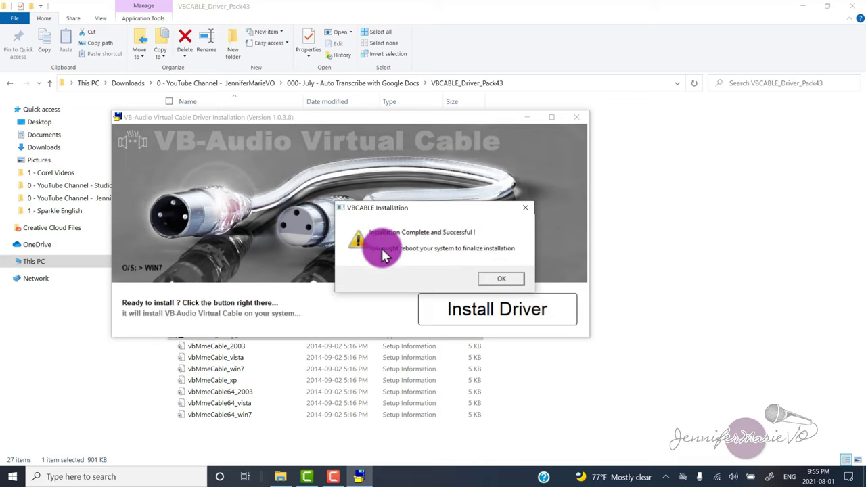
left_click(506, 279)
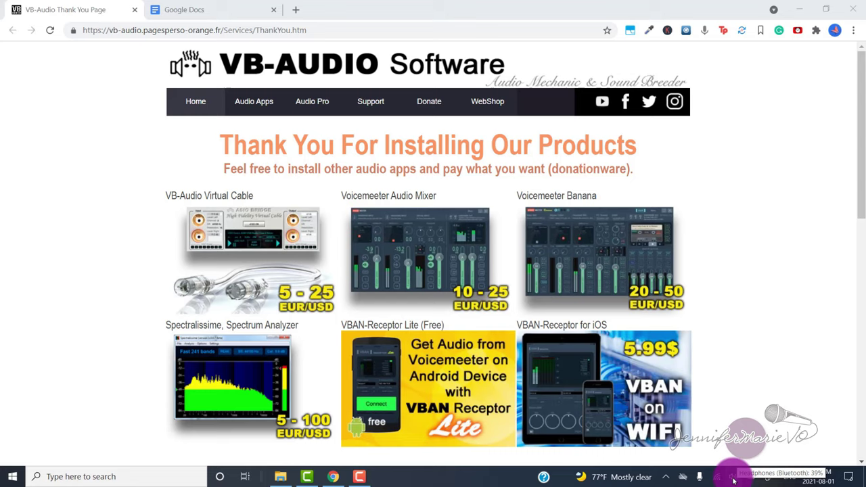
- In Sound settings, set the output device to CABLE Input and the input to CABLE Output
right_click(733, 480)
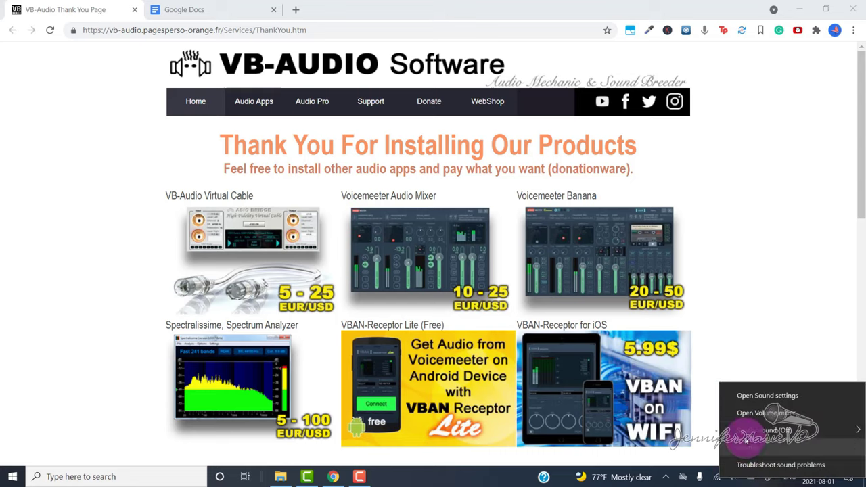
left_click(825, 396)
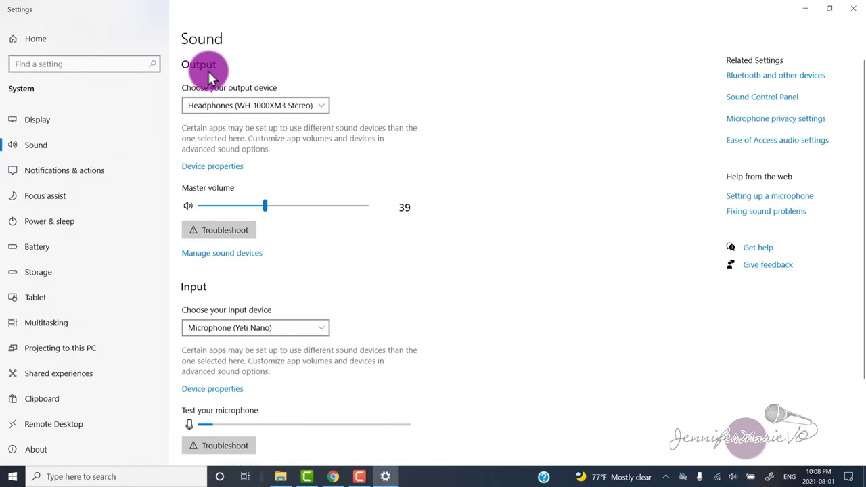
left_click(271, 102)
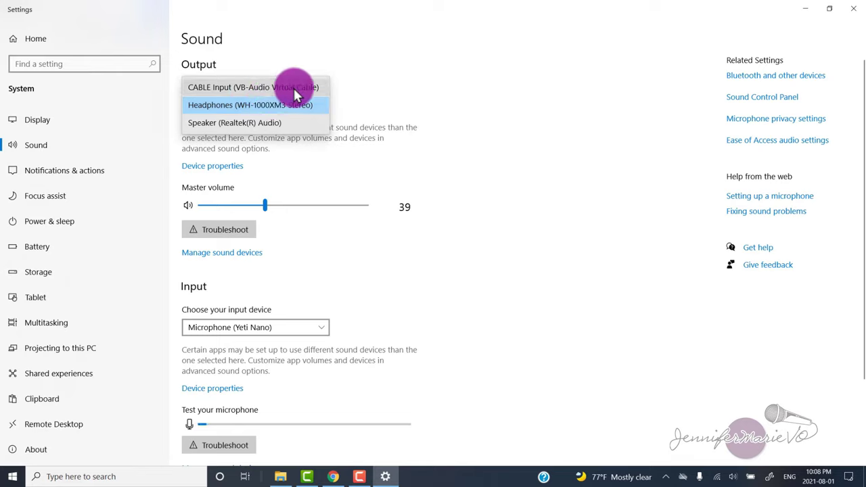
left_click(259, 88)
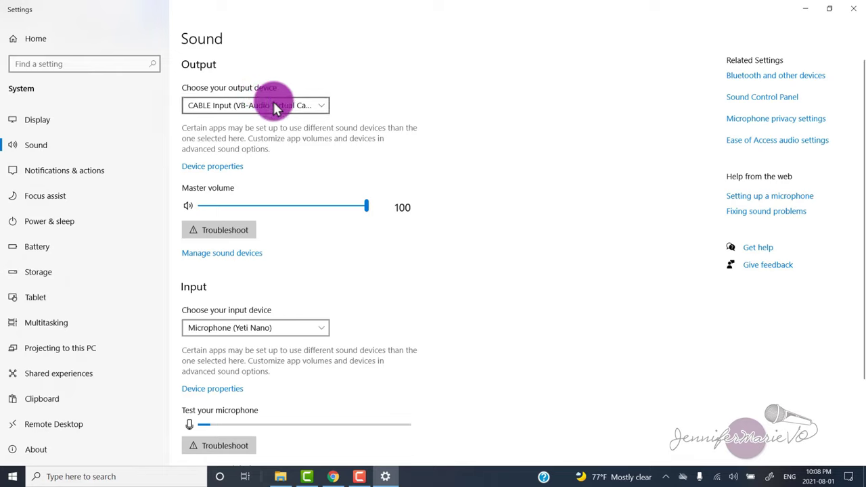
left_click(297, 108)
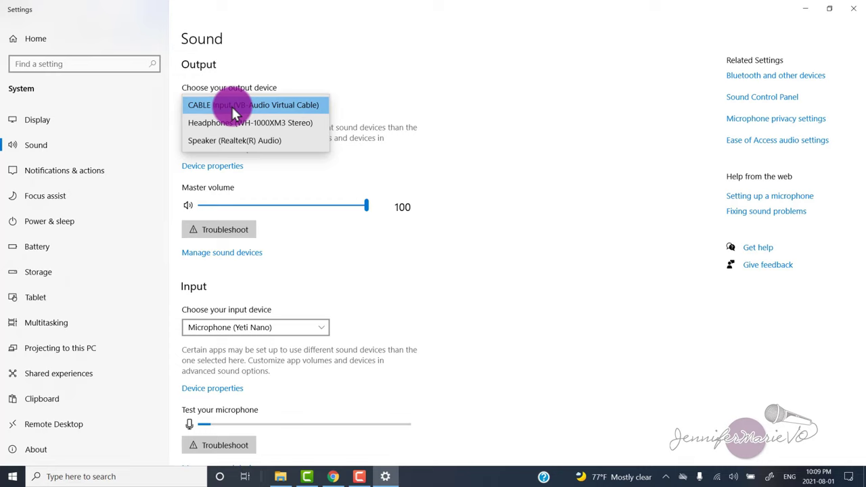
left_click(255, 106)
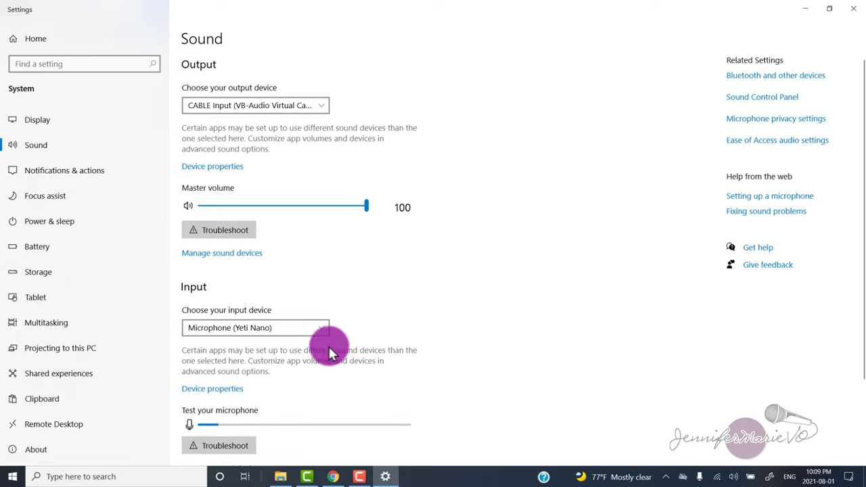
left_click(304, 327)
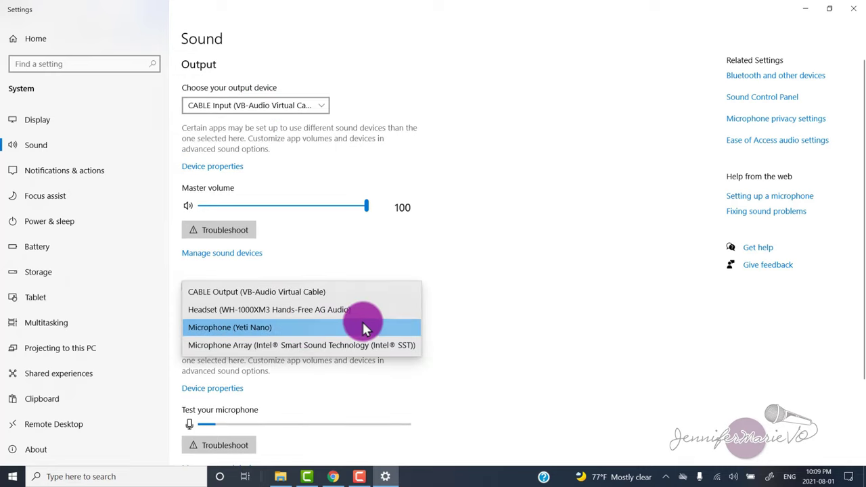
left_click(317, 291)
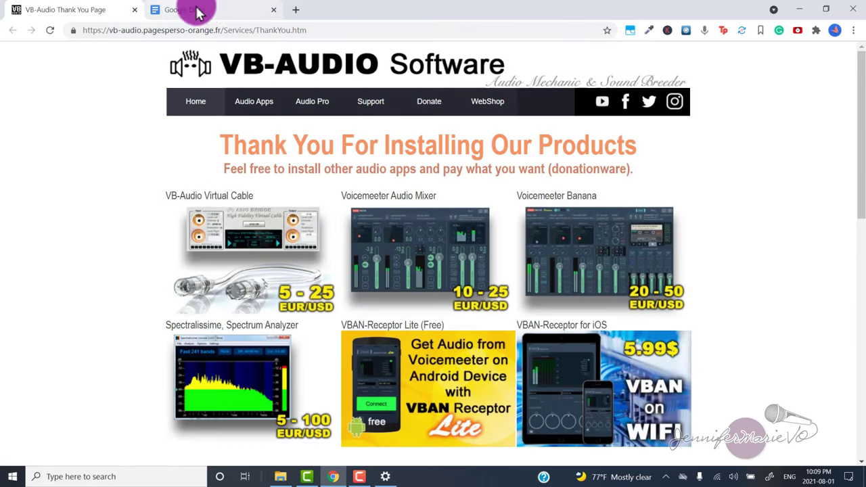
- Create a blank Google Docs document with Voice typing on, and place VLC beside it
left_click(198, 12)
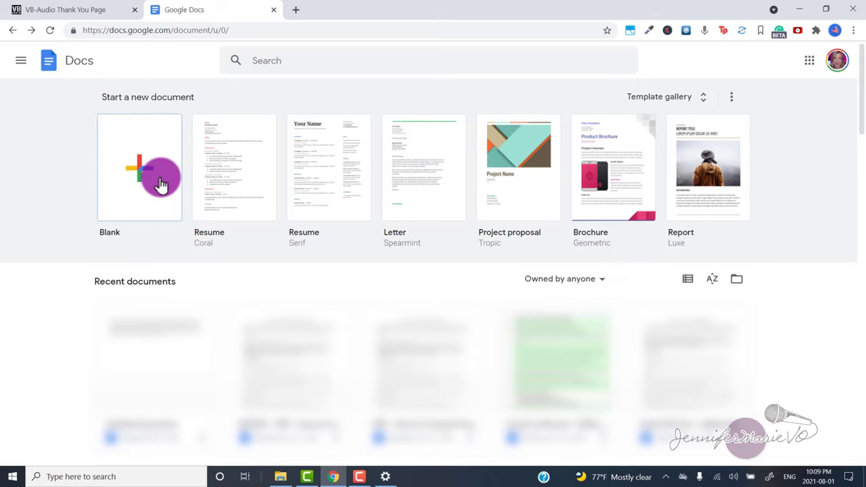
left_click(240, 178)
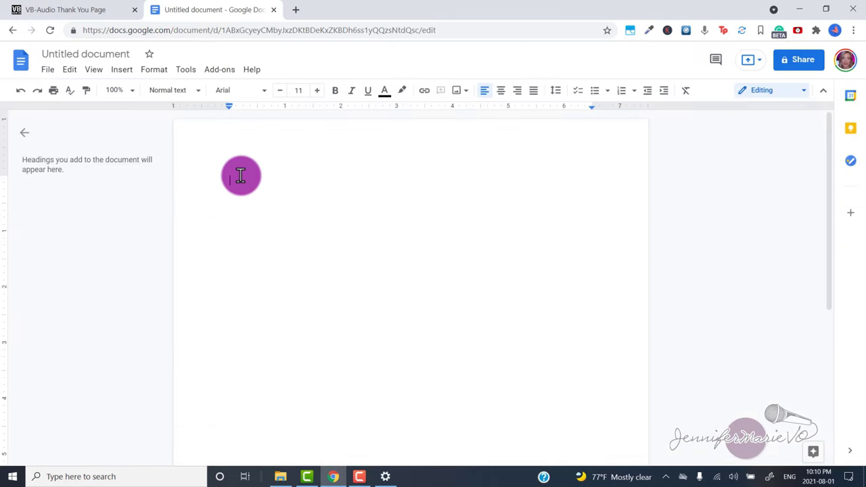
left_click(191, 76)
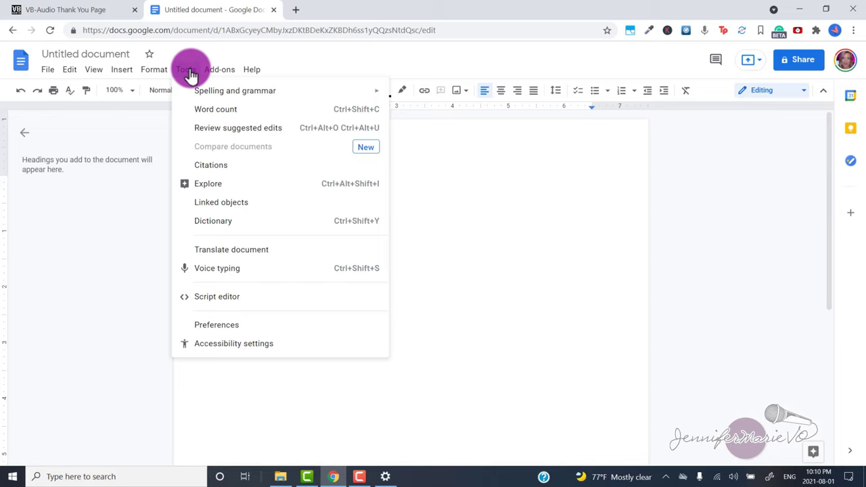
left_click(225, 269)
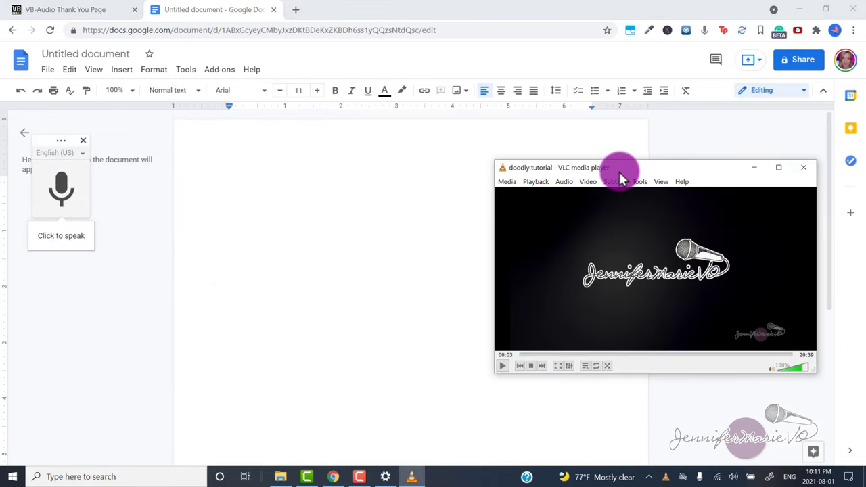
mouse_move(633, 166)
left_mouse_down()
mouse_move(614, 163)
mouse_move(645, 173)
left_mouse_up()
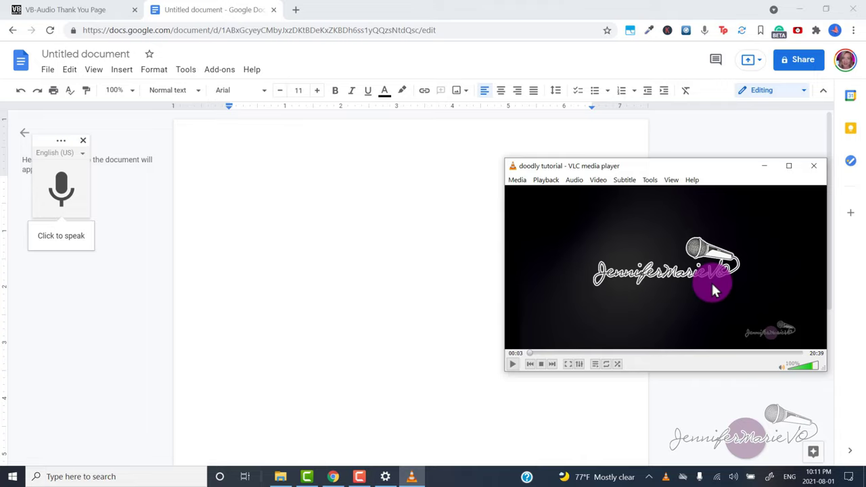
- Play the VLC tutorial while voice typing transcribes its 'Hello everyone and welcome back' introduction
left_click(213, 209)
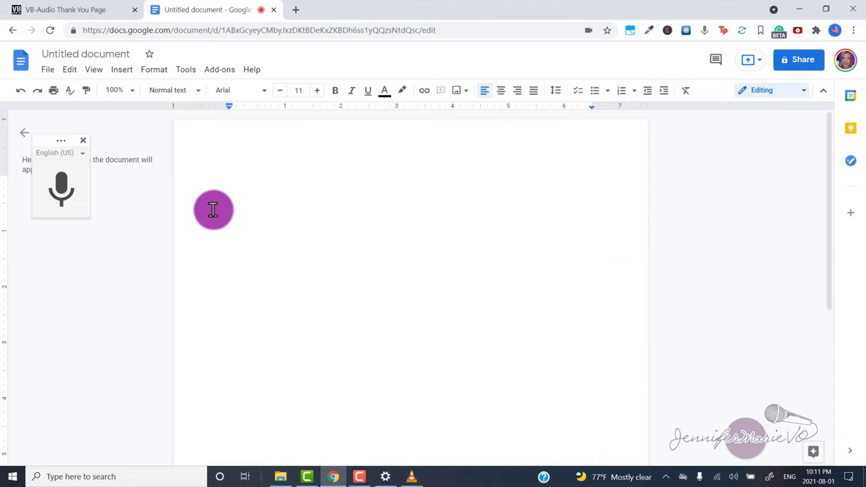
left_click(60, 193)
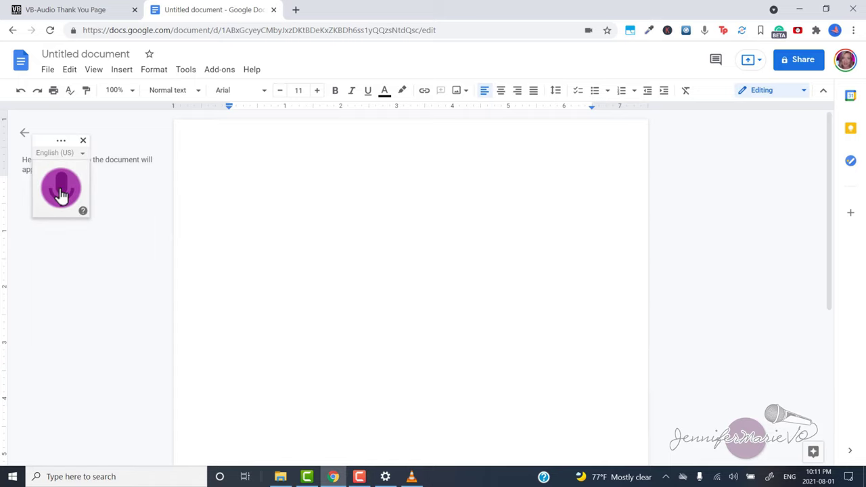
left_click(411, 476)
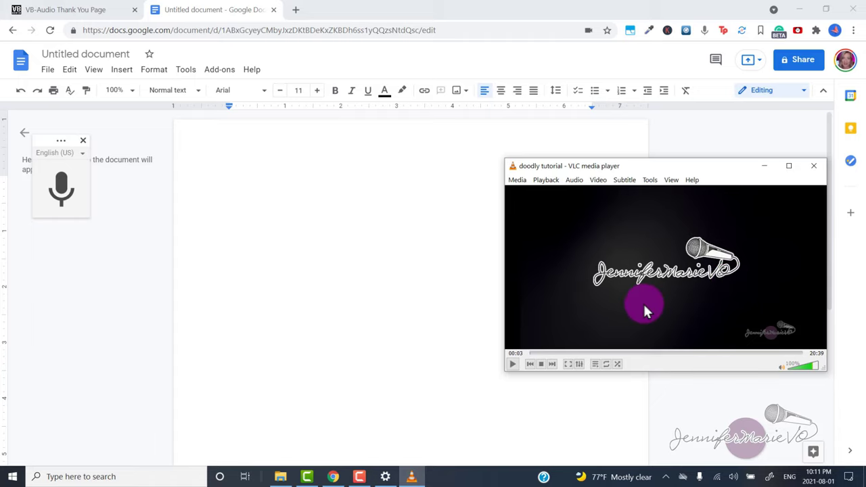
left_click(512, 372)
left_click(62, 189)
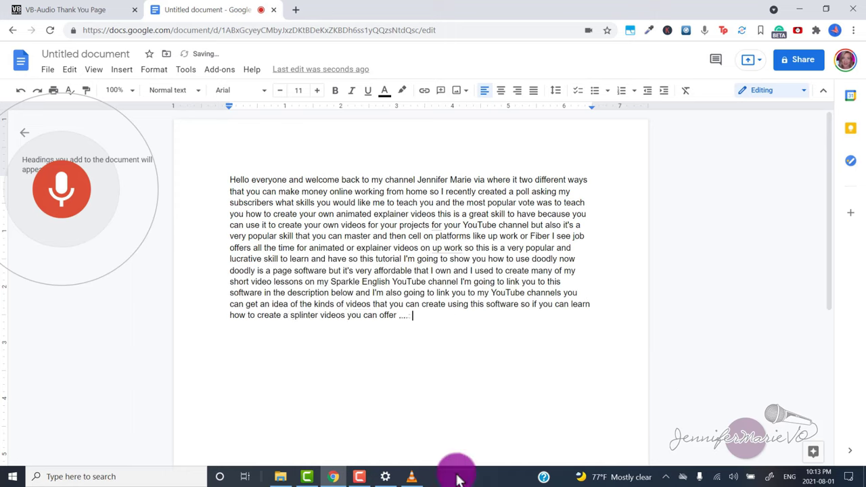
left_click(447, 439)
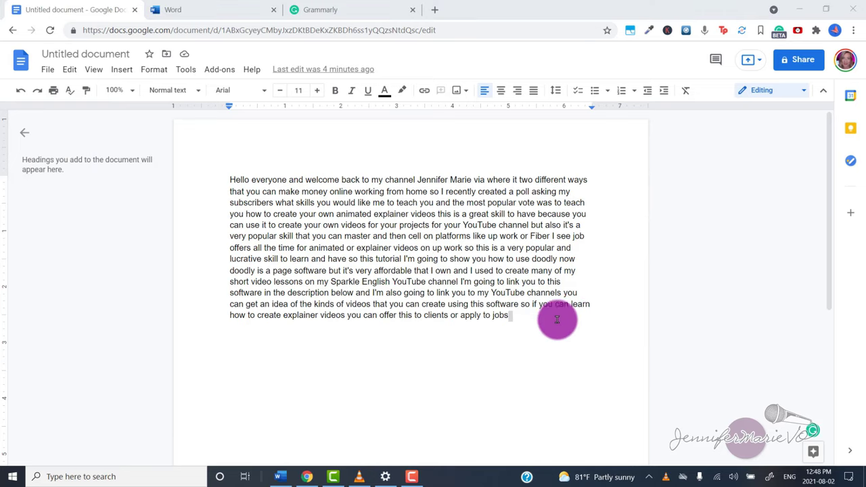
- Place the cursor in the transcript to review it, then switch to the Word tab
left_click(545, 323)
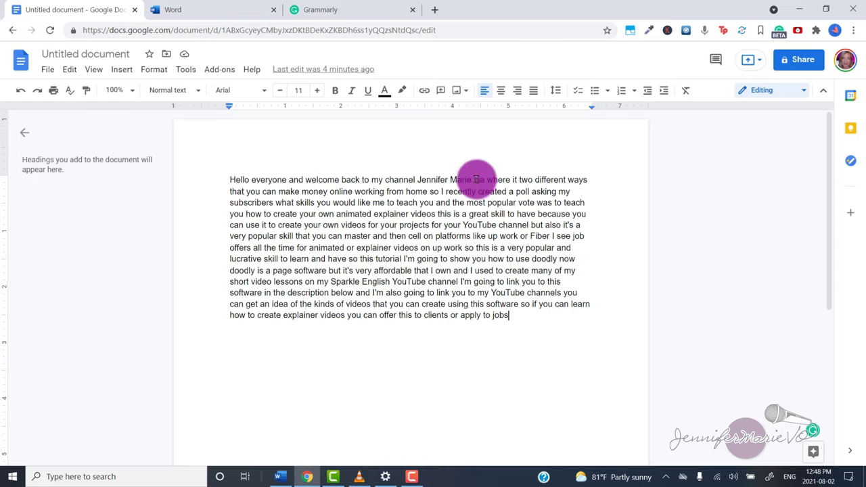
left_click(267, 193)
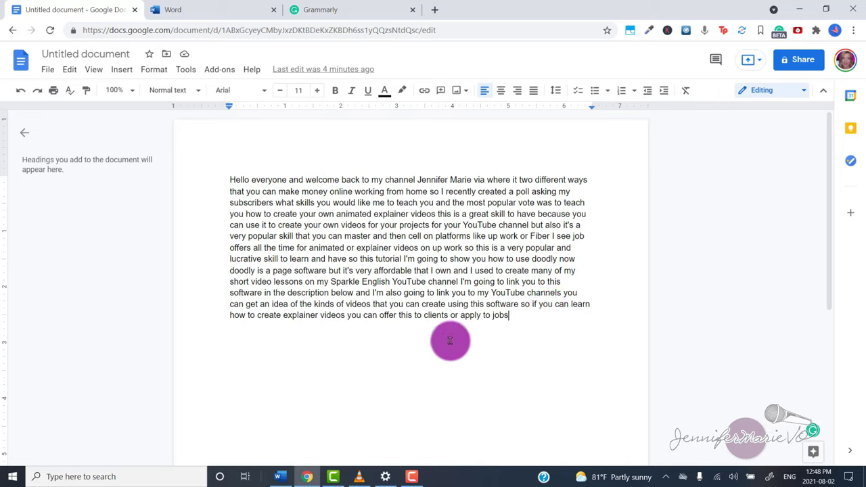
left_click(225, 11)
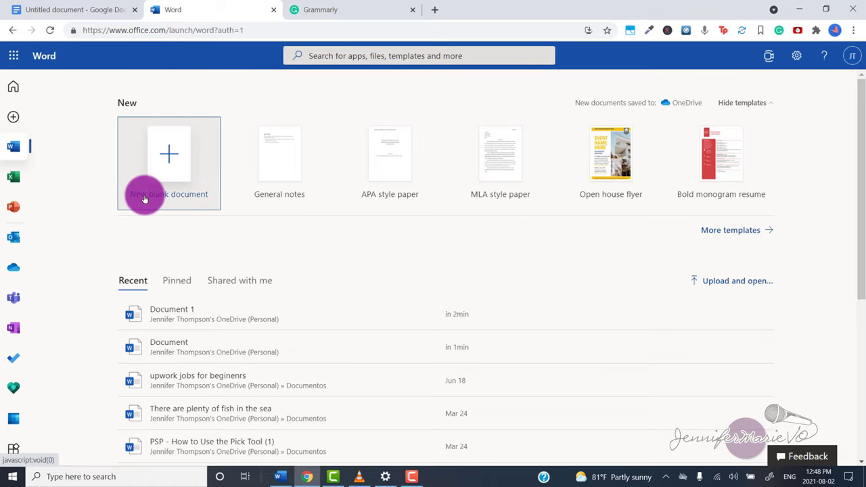
- Create a new blank Word document and start Dictar, allowing the site microphone access
left_click(169, 177)
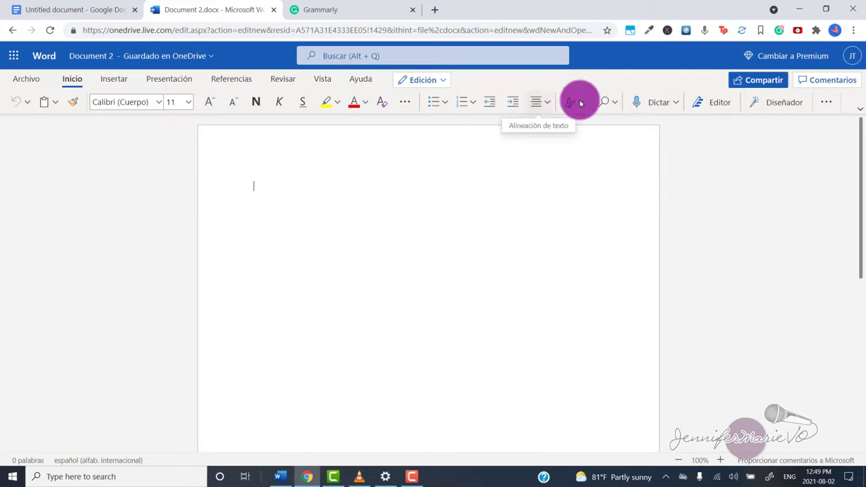
left_click(652, 103)
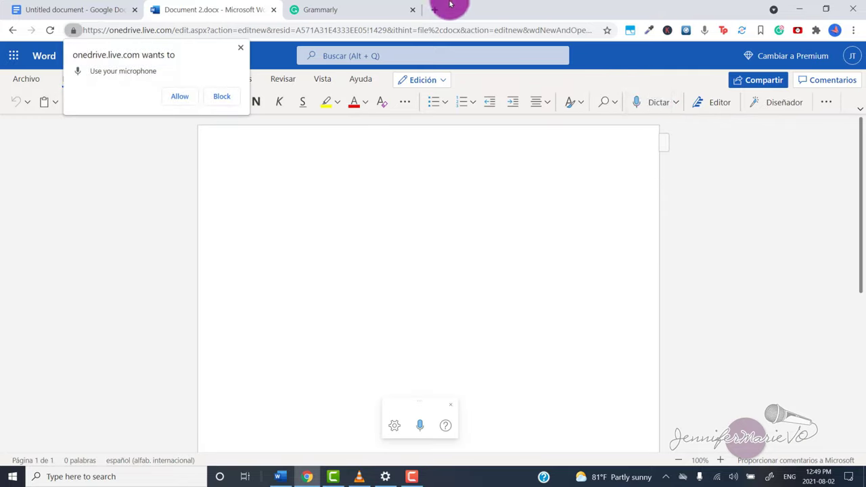
left_click(178, 98)
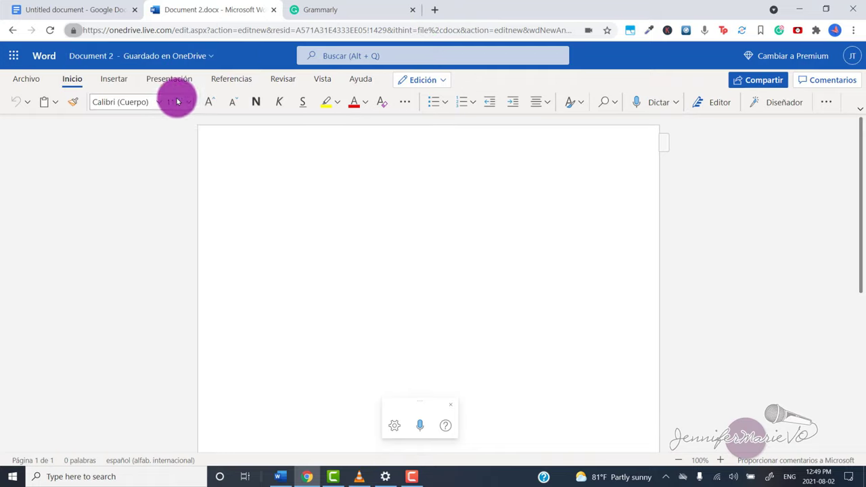
- Set dictation to inglés (Estados Unidos), CABLE Output microphone, automatic punctuation on, profanity filter off
left_click(395, 426)
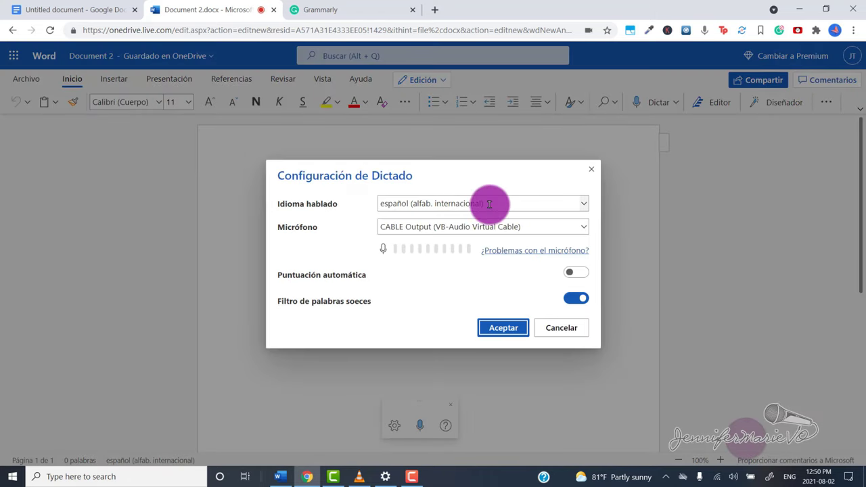
left_click(491, 204)
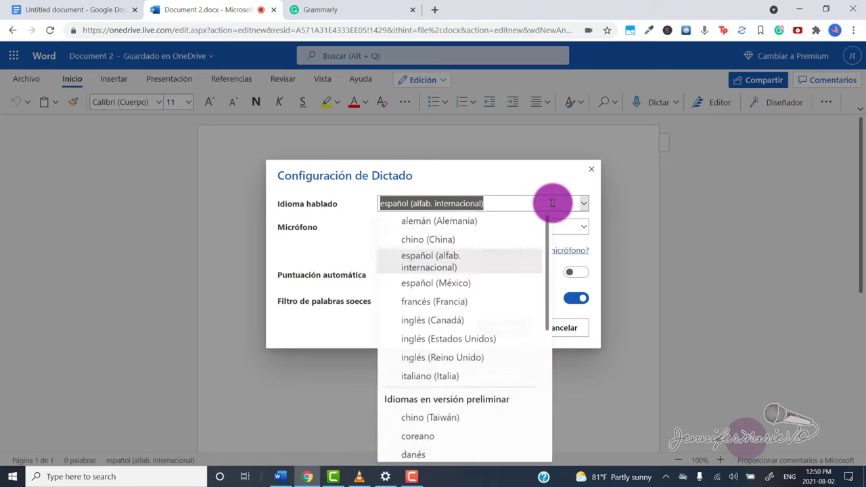
left_click(457, 338)
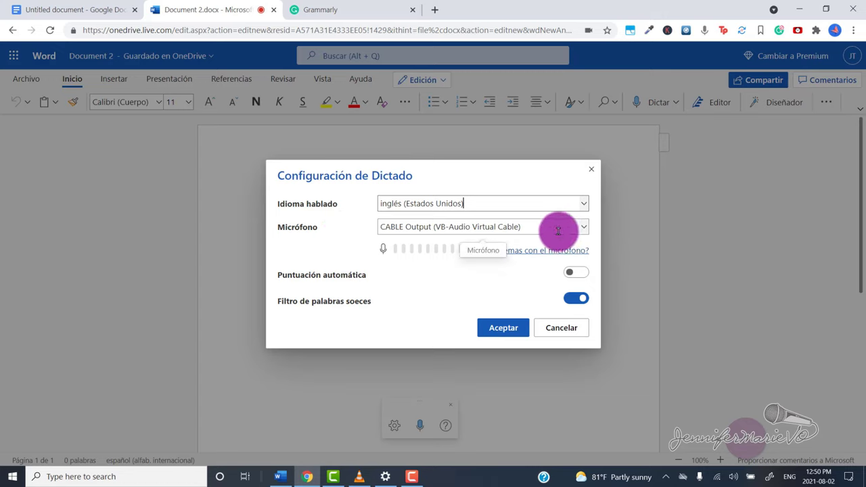
left_click(585, 228)
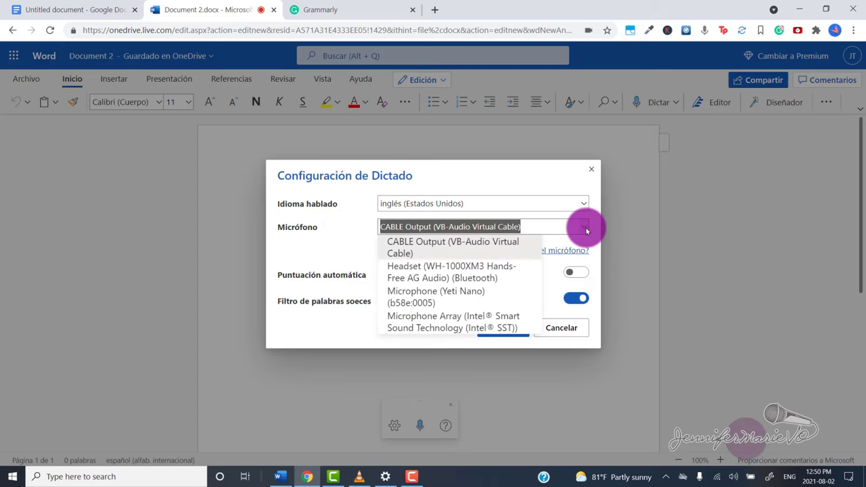
left_click(449, 247)
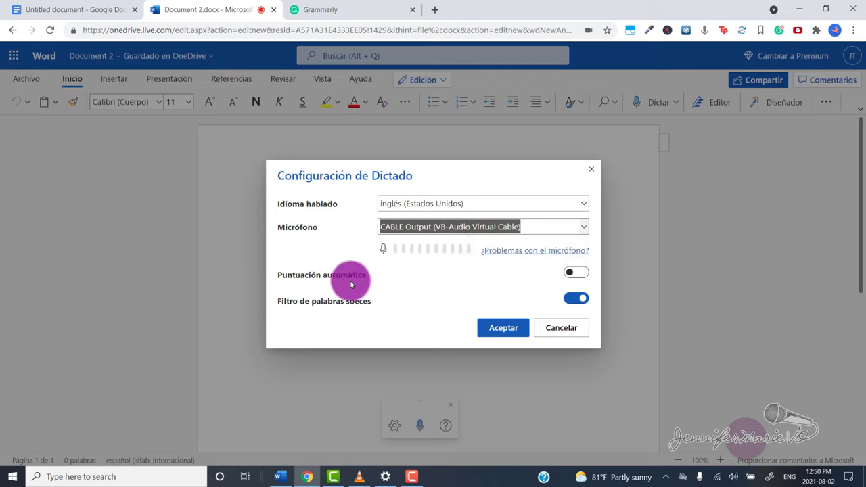
left_click(579, 274)
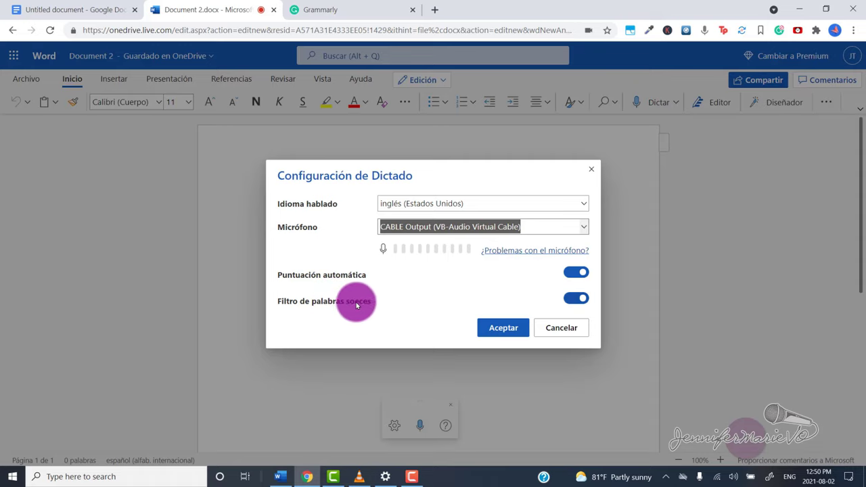
left_click(572, 303)
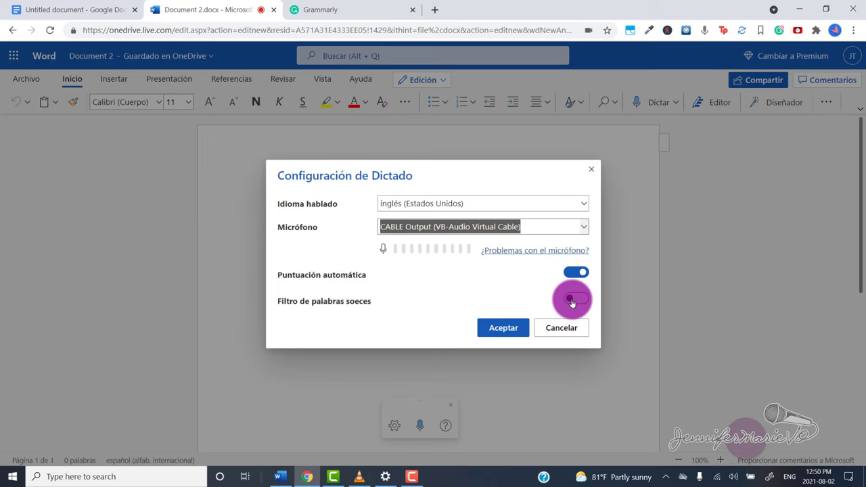
left_click(510, 327)
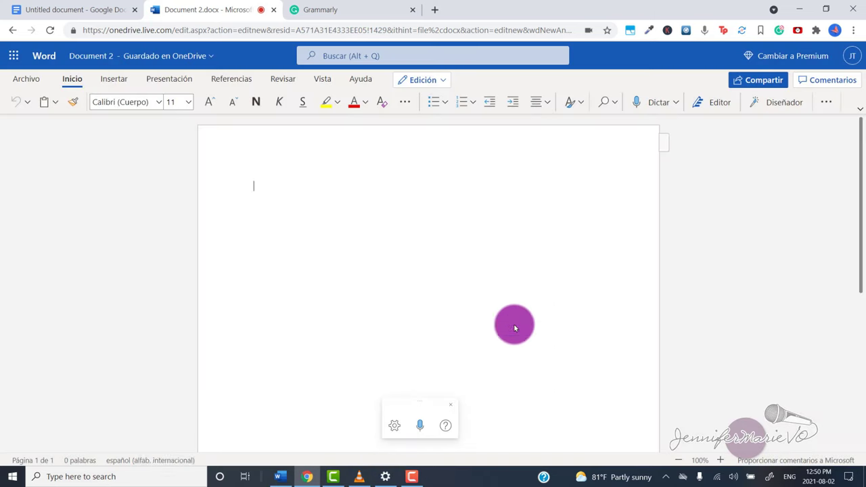
- Dictate the VLC Present Simple lesson into the document, then select all the text
left_click(358, 477)
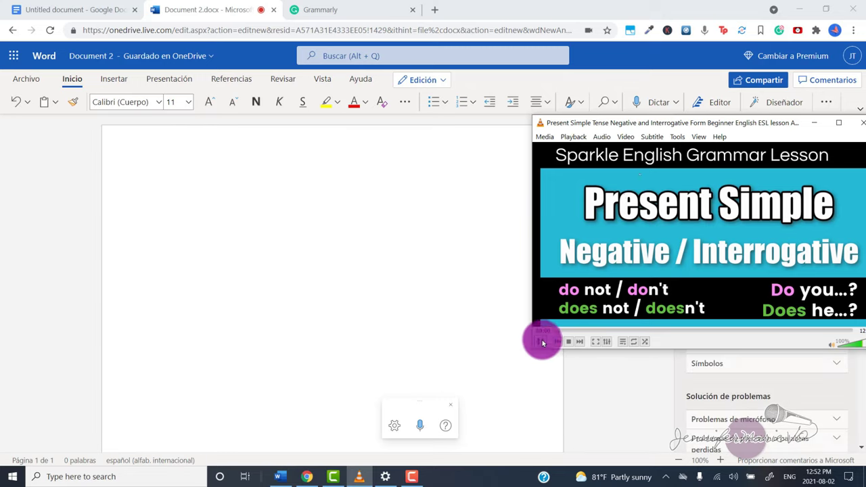
left_click(422, 427)
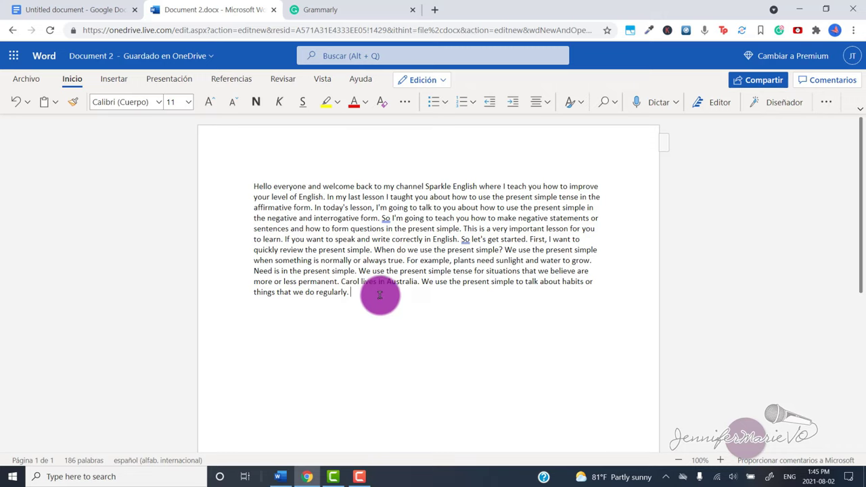
key("ctrl+a")
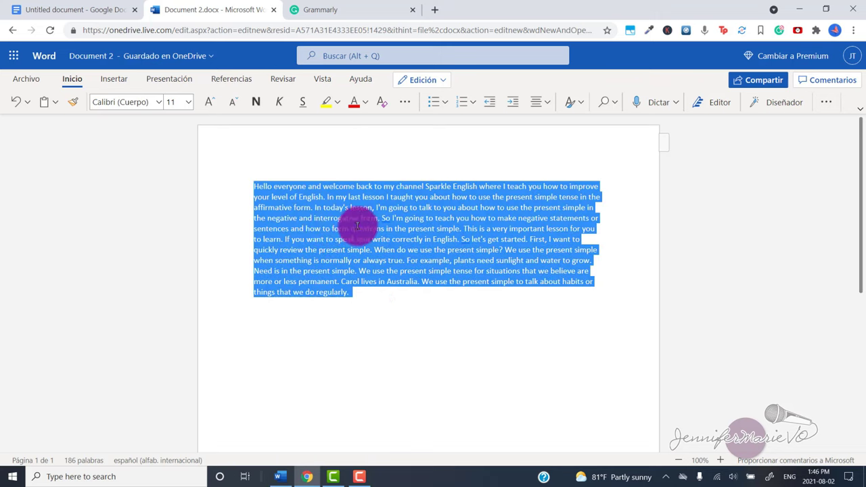
right_click(284, 188)
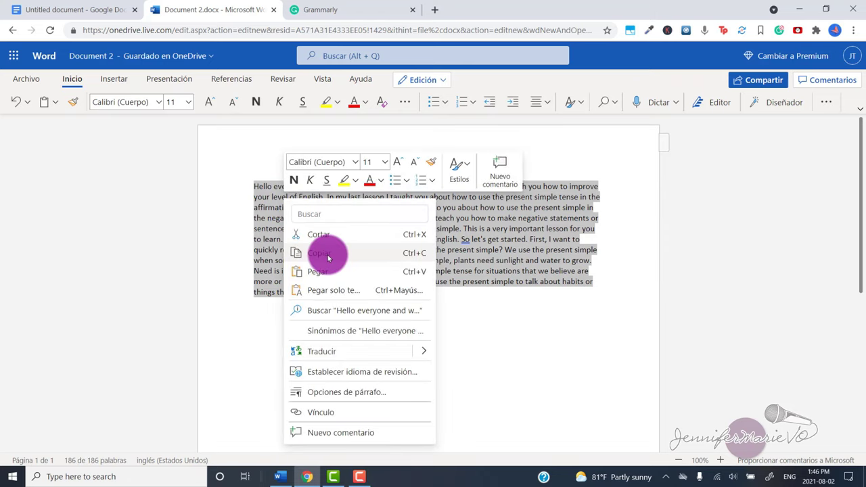
- Copy the transcript and paste it into the Grammarly editor as plain text
left_click(328, 257)
left_click(315, 9)
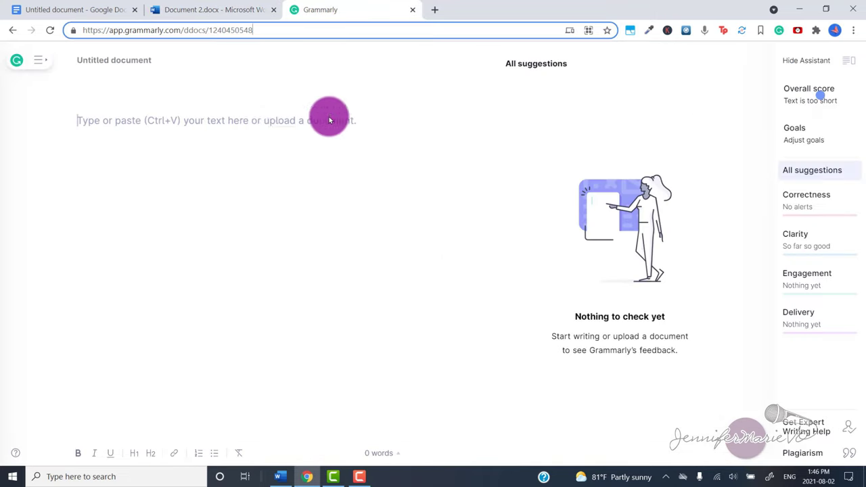
left_click(264, 123)
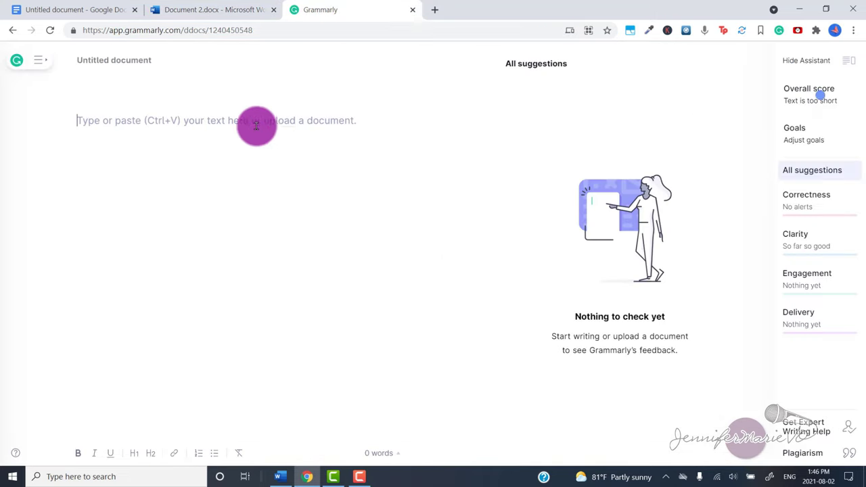
right_click(157, 120)
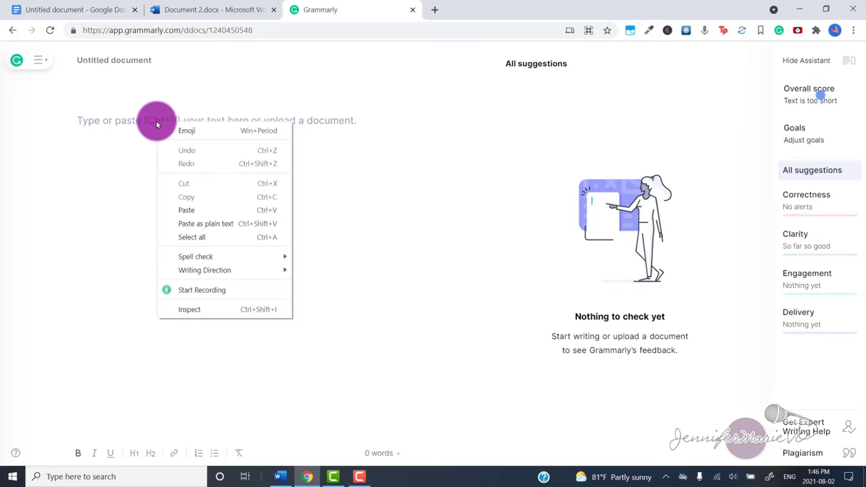
left_click(223, 224)
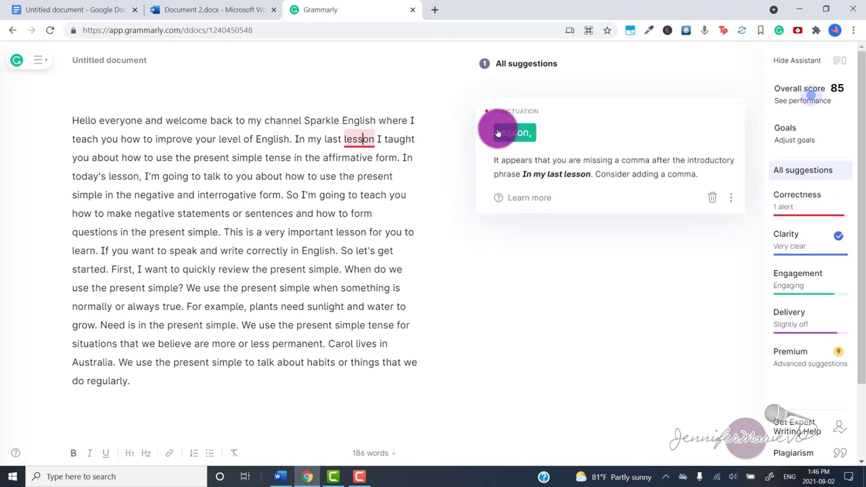
- Add commas after "lesson" and after "Hello everyone" in the Grammarly text
left_click(526, 145)
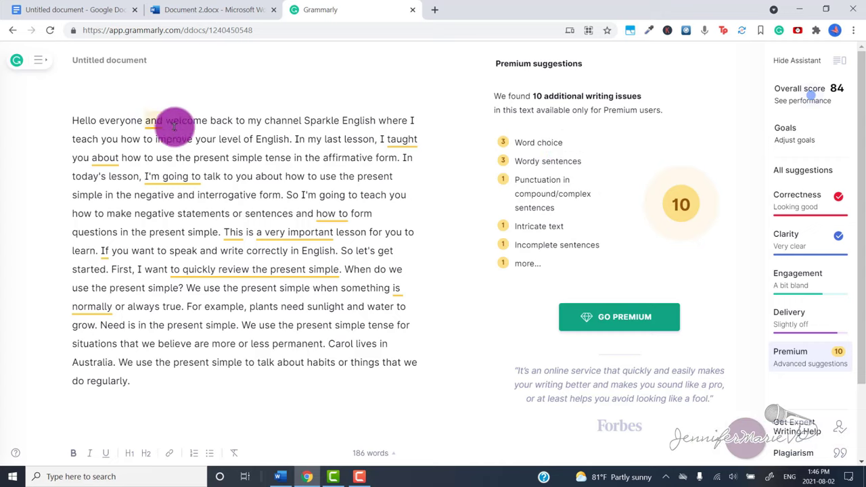
left_click(141, 121)
type(",")
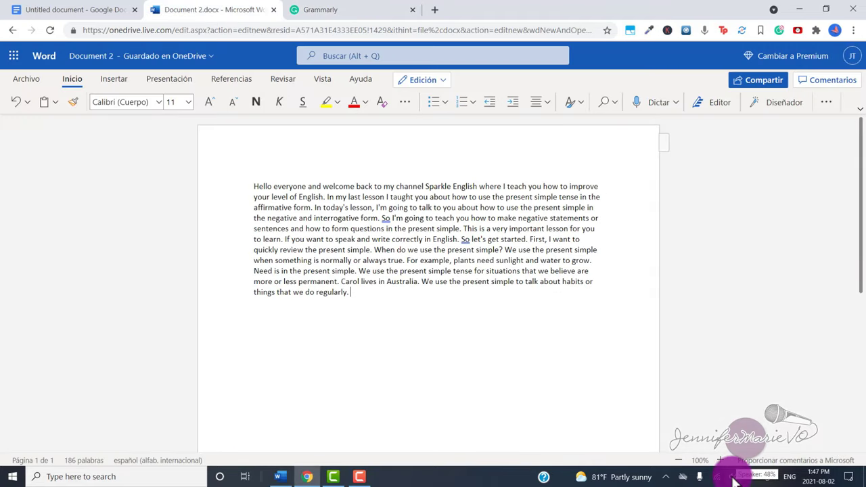
- In Sound settings, set output to Speaker (Realtek(R) Audio) and input to Microphone (Yeti Nano)
right_click(733, 477)
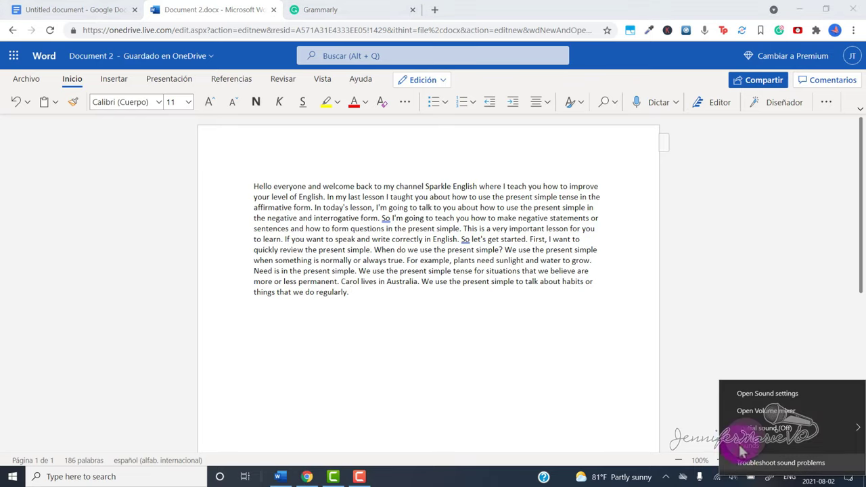
left_click(743, 398)
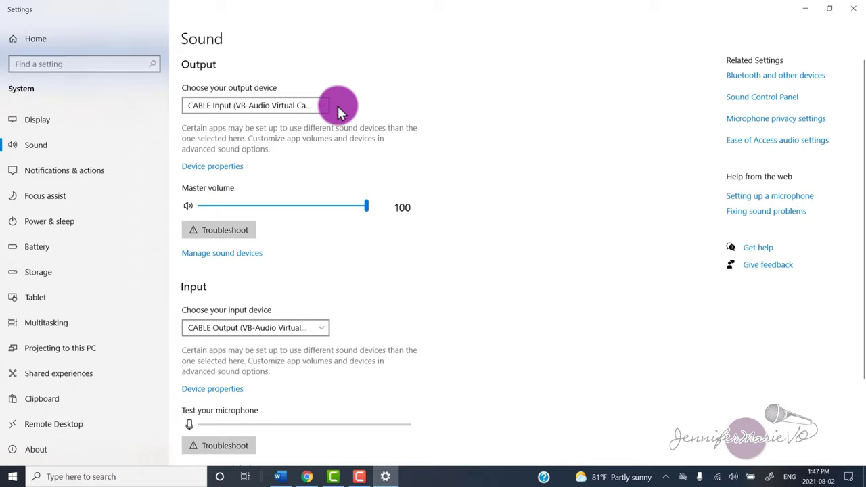
left_click(270, 107)
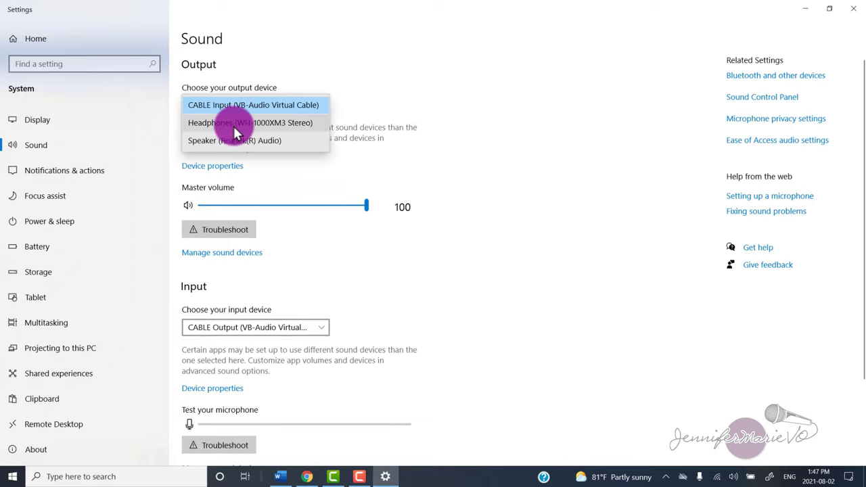
left_click(303, 140)
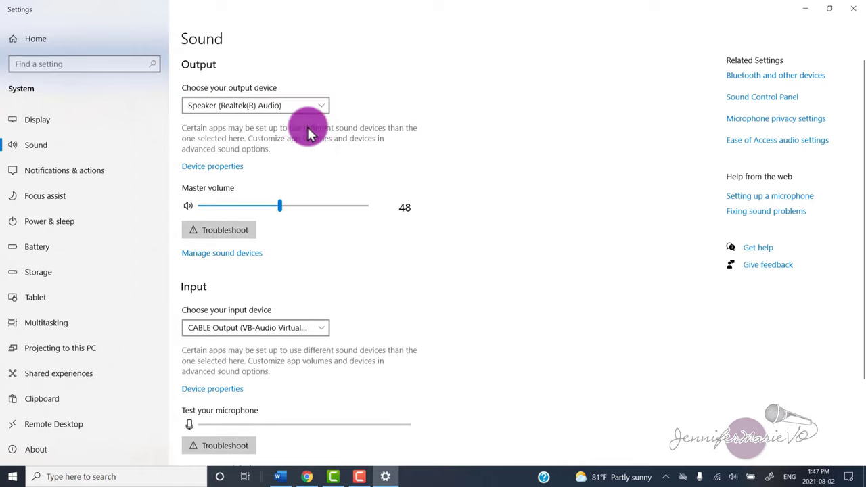
left_click(308, 323)
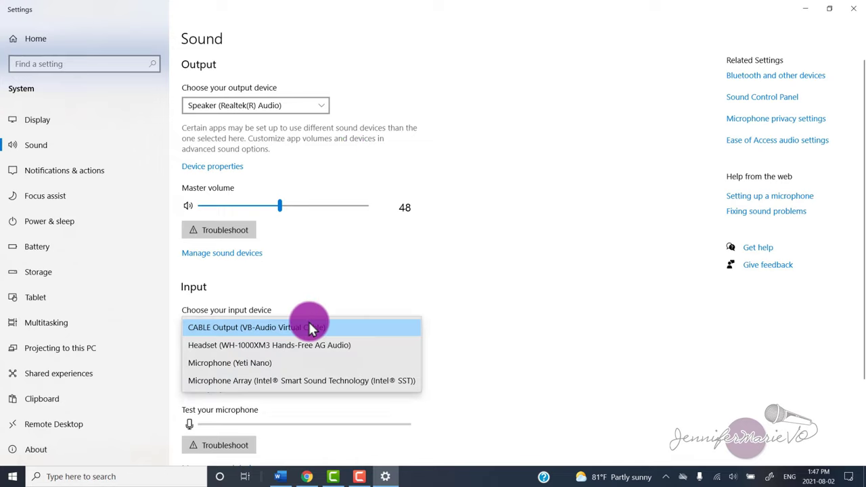
left_click(256, 365)
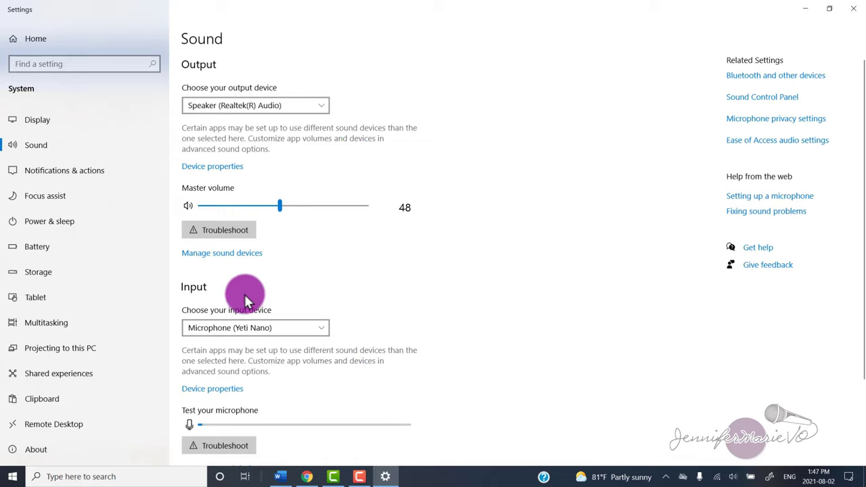